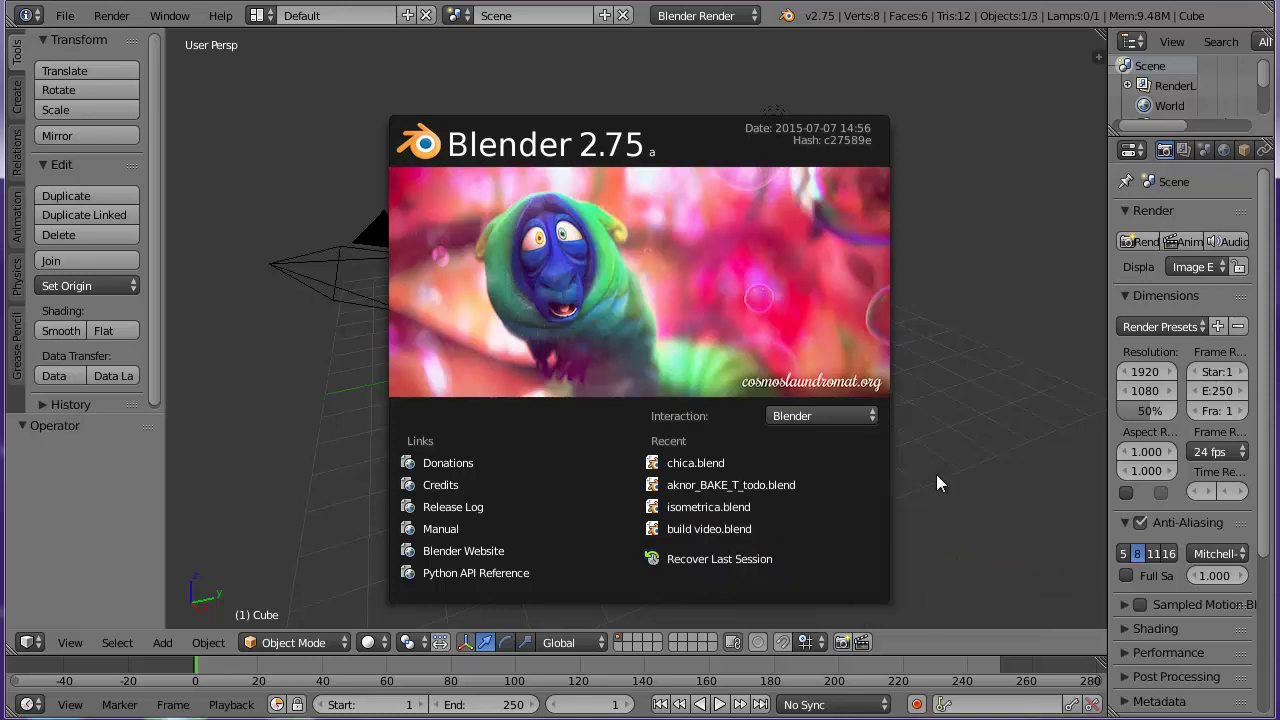
Dismiss the splash screen, bring it back with the Blender logo, and dismiss it again
{"action": "left_click", "coordinate": [978, 373]}
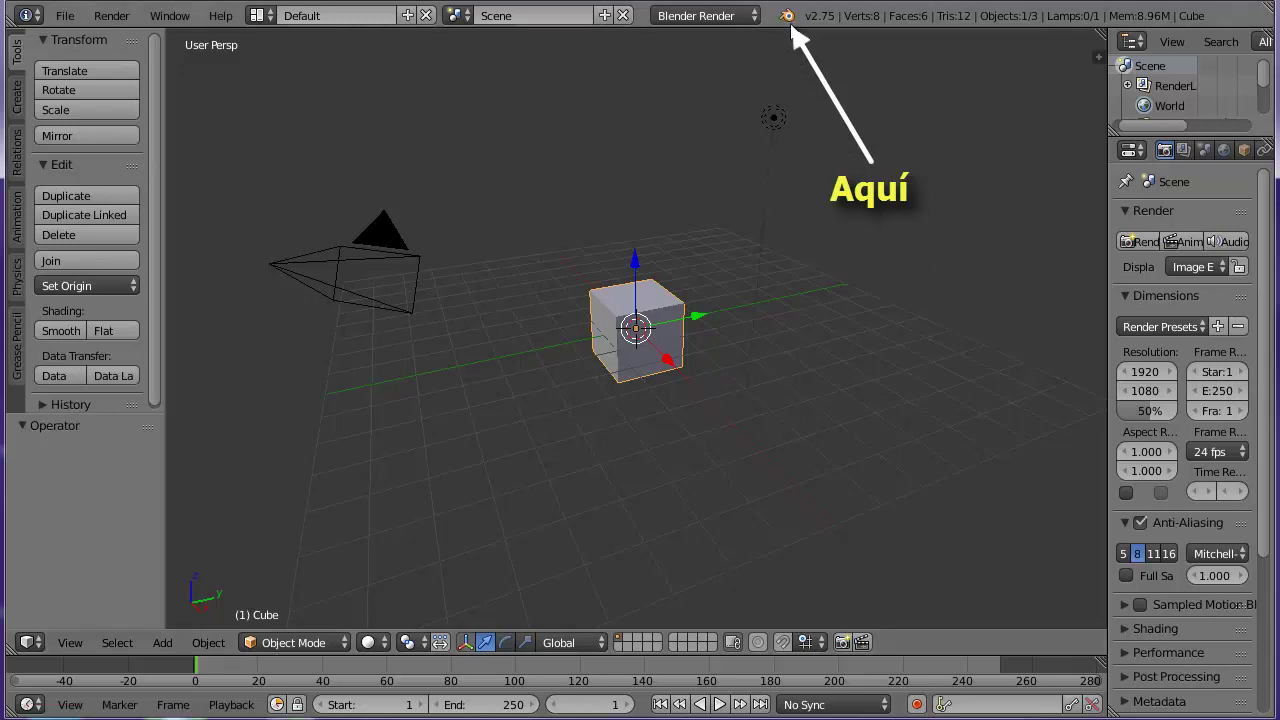
{"action": "left_click", "coordinate": [789, 17]}
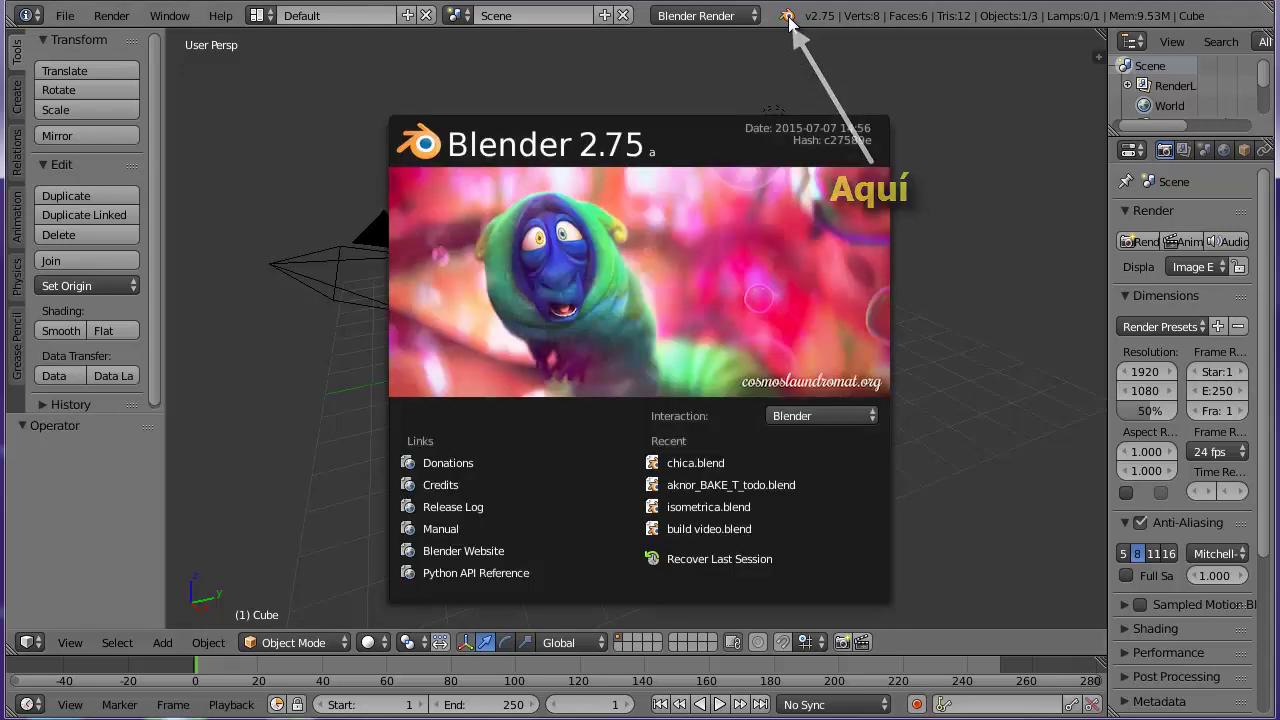
{"action": "left_click", "coordinate": [981, 169]}
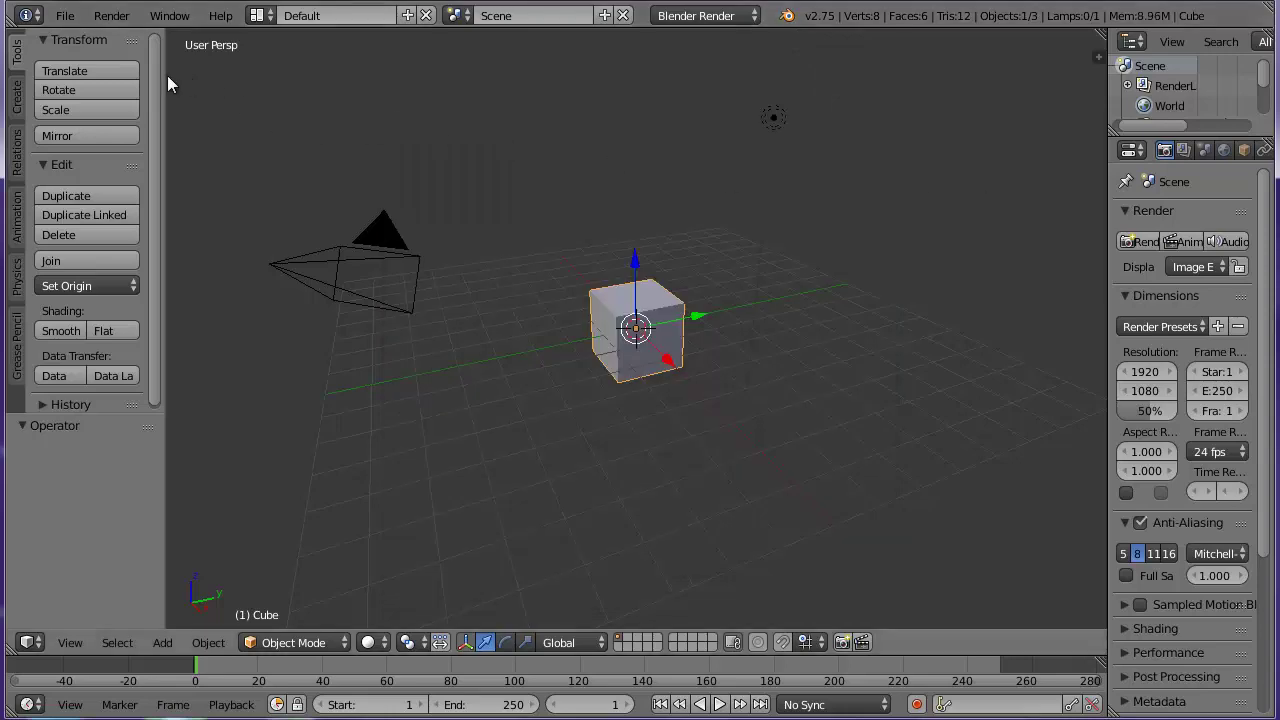
Open User Preferences from the File menu and move its window toward the screen centre
{"action": "left_click", "coordinate": [64, 15]}
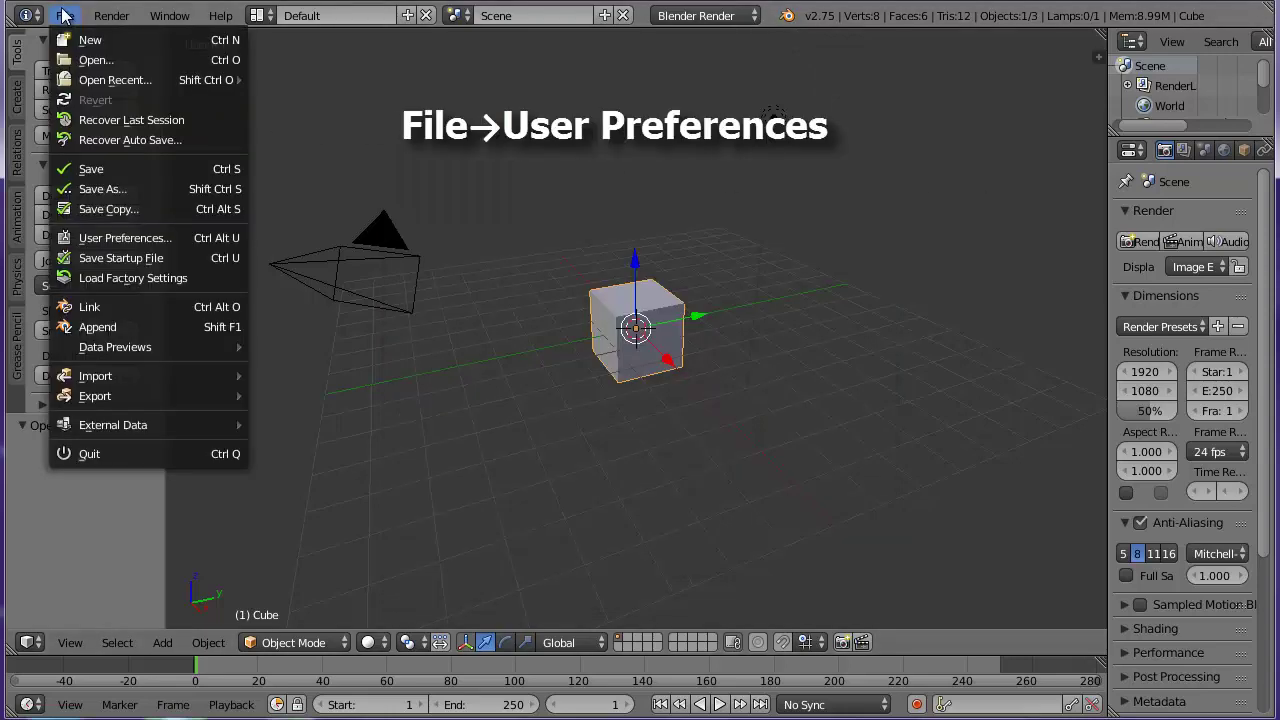
{"action": "left_click", "coordinate": [168, 237]}
{"action": "mouse_move", "coordinate": [183, 29]}
{"action": "left_mouse_down"}
{"action": "mouse_move", "coordinate": [290, 102]}
{"action": "mouse_move", "coordinate": [397, 114]}
{"action": "left_mouse_up"}
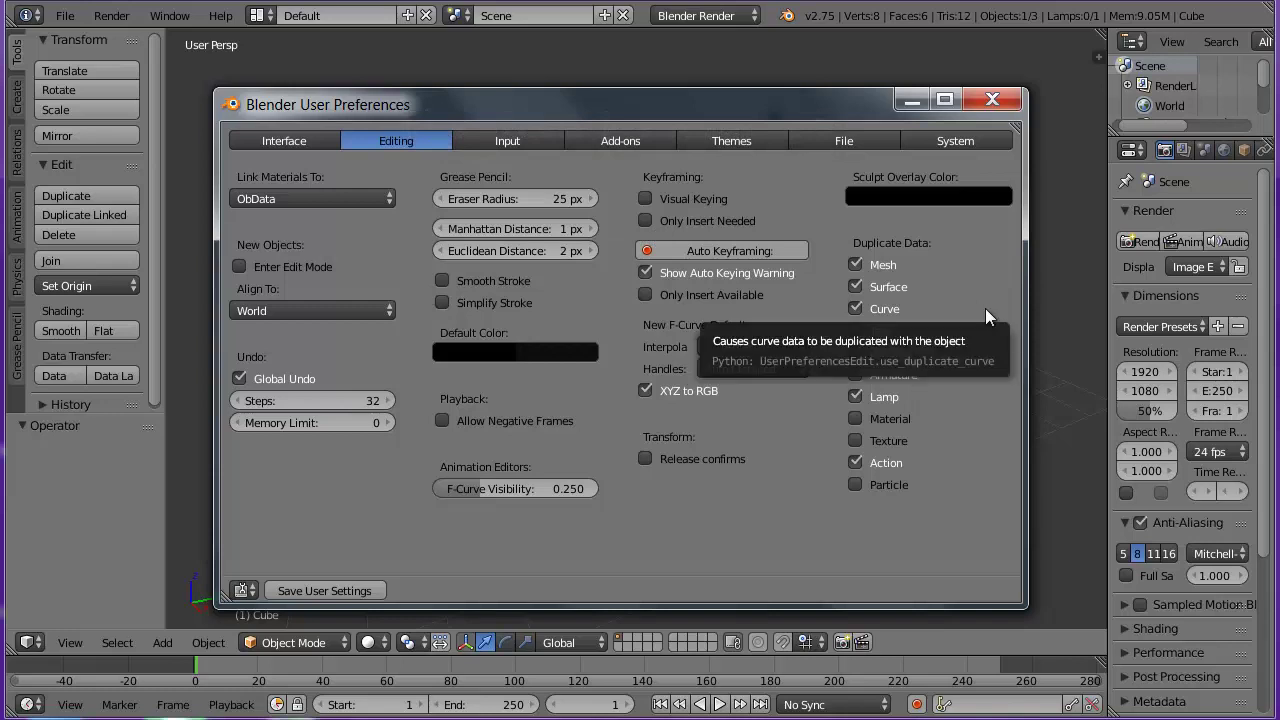
Change the DPI on the System tab from 72 to 90
{"action": "left_click", "coordinate": [962, 141]}
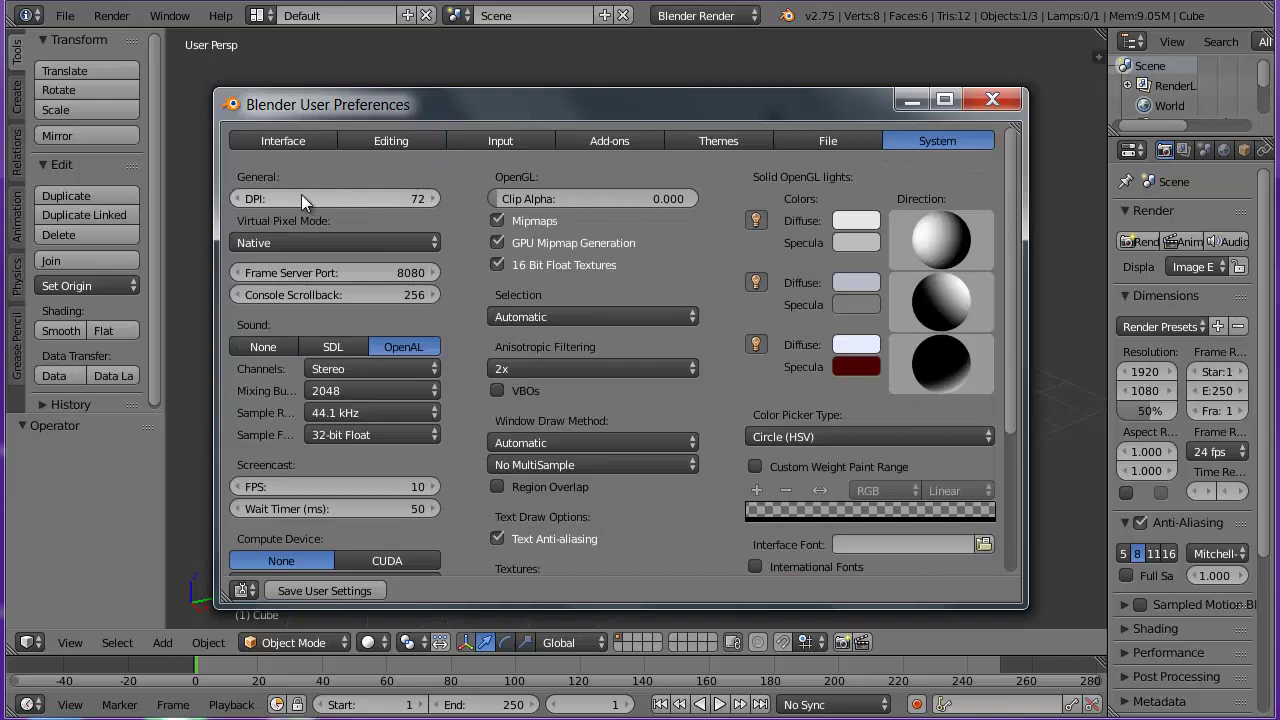
{"action": "left_click", "coordinate": [366, 200]}
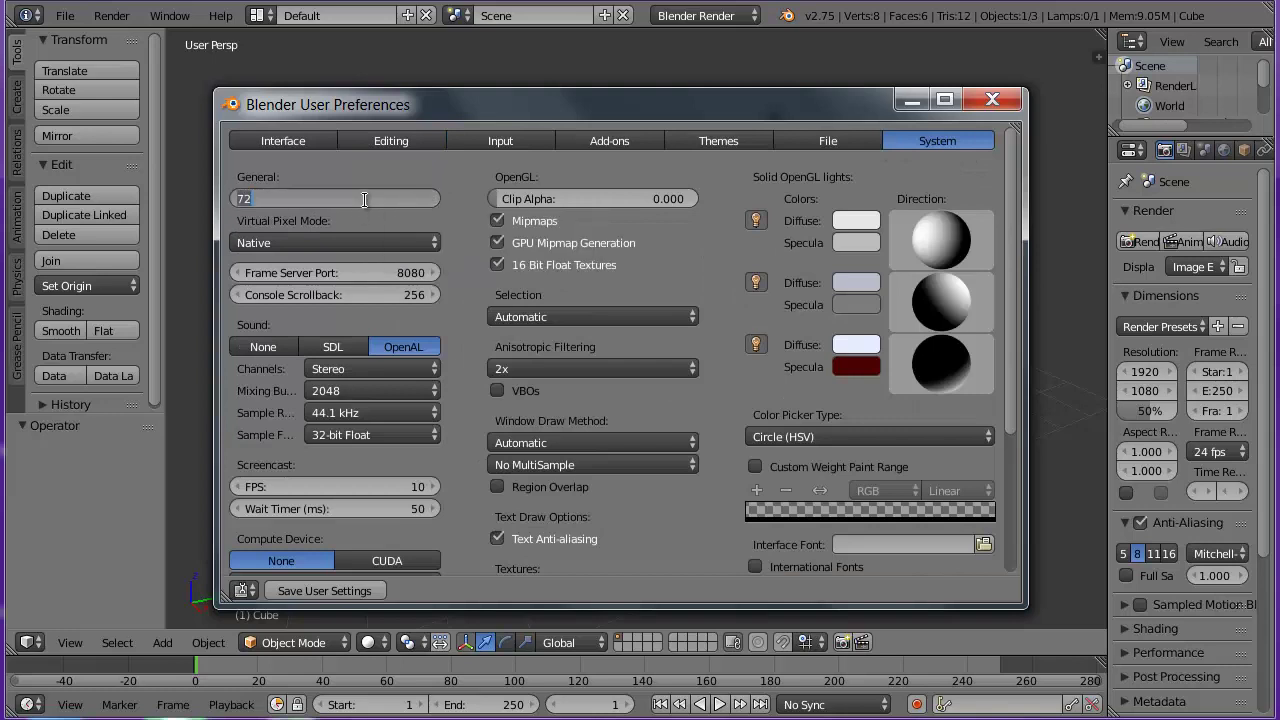
{"action": "type", "text": "90"}
{"action": "key", "text": "Return"}
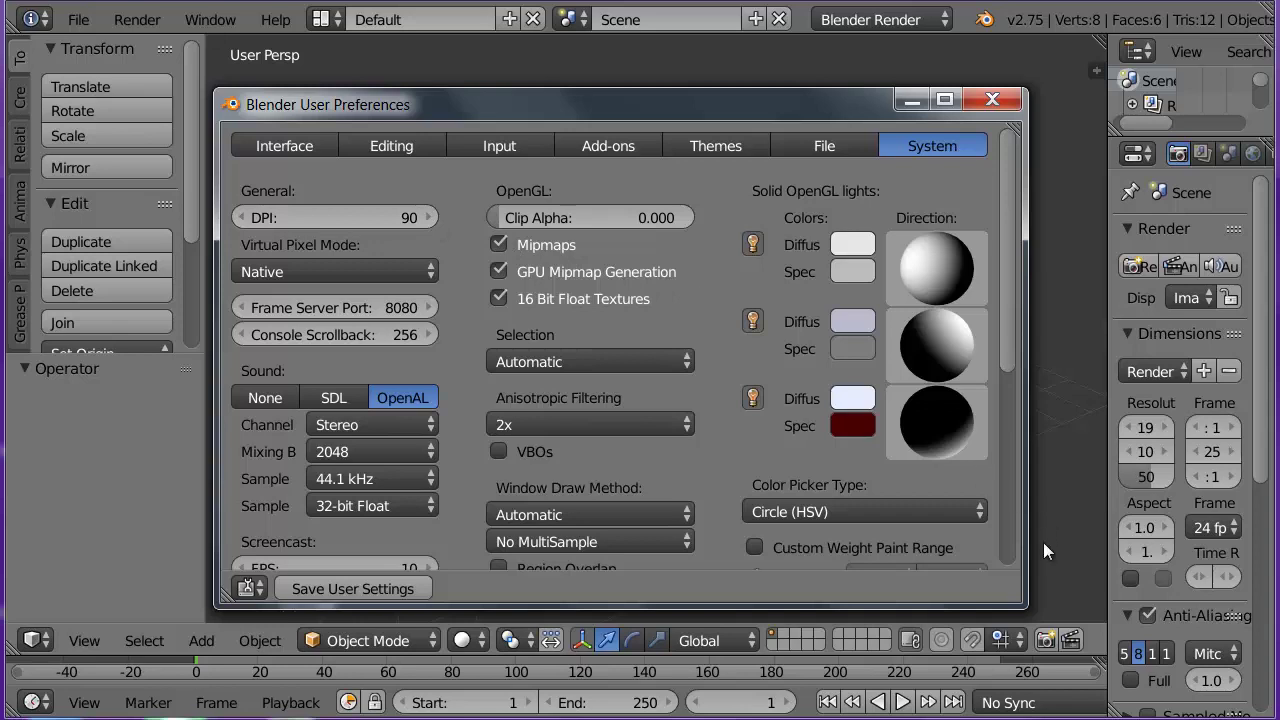
Enlarge the preferences window and scroll the System tab down to the Sequencer / Clip Editor memory cache
{"action": "mouse_move", "coordinate": [1026, 606]}
{"action": "left_mouse_down"}
{"action": "mouse_move", "coordinate": [1133, 668]}
{"action": "mouse_move", "coordinate": [1225, 699]}
{"action": "left_mouse_up"}
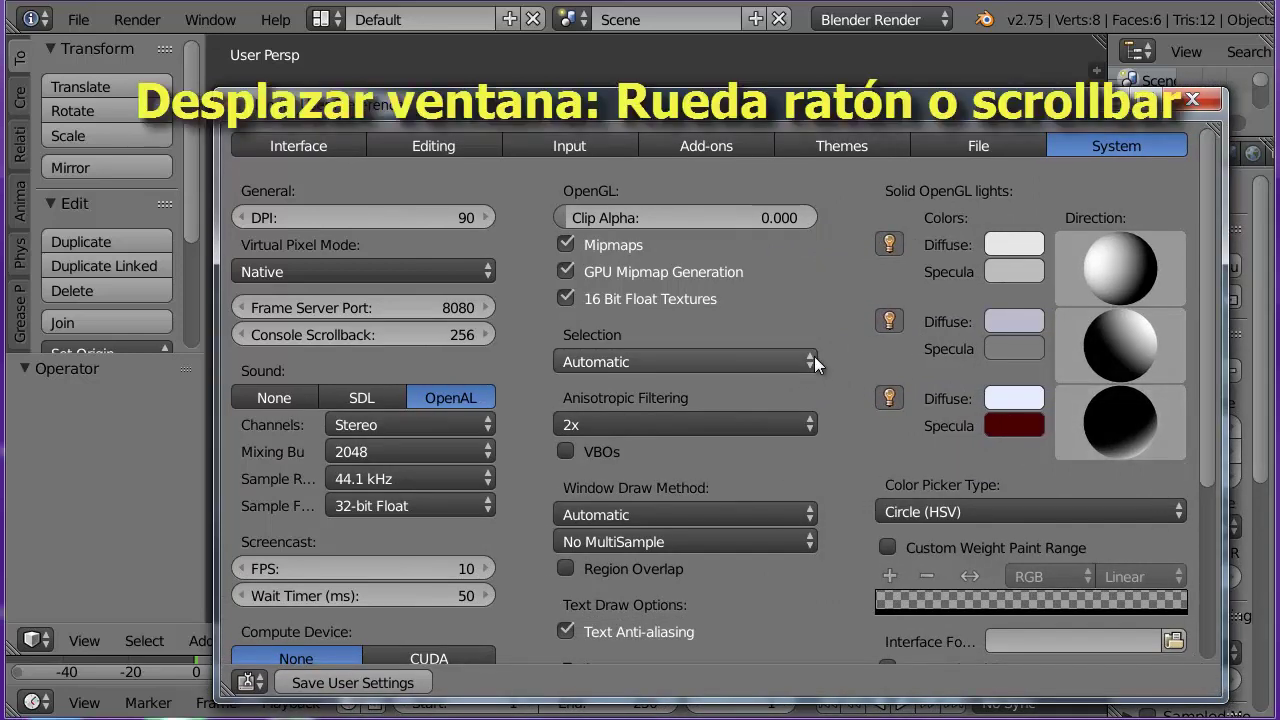
{"action": "scroll", "coordinate": [848, 368], "scroll_direction": "down", "scroll_amount": 2}
{"action": "scroll", "coordinate": [848, 368], "scroll_direction": "down", "scroll_amount": 1}
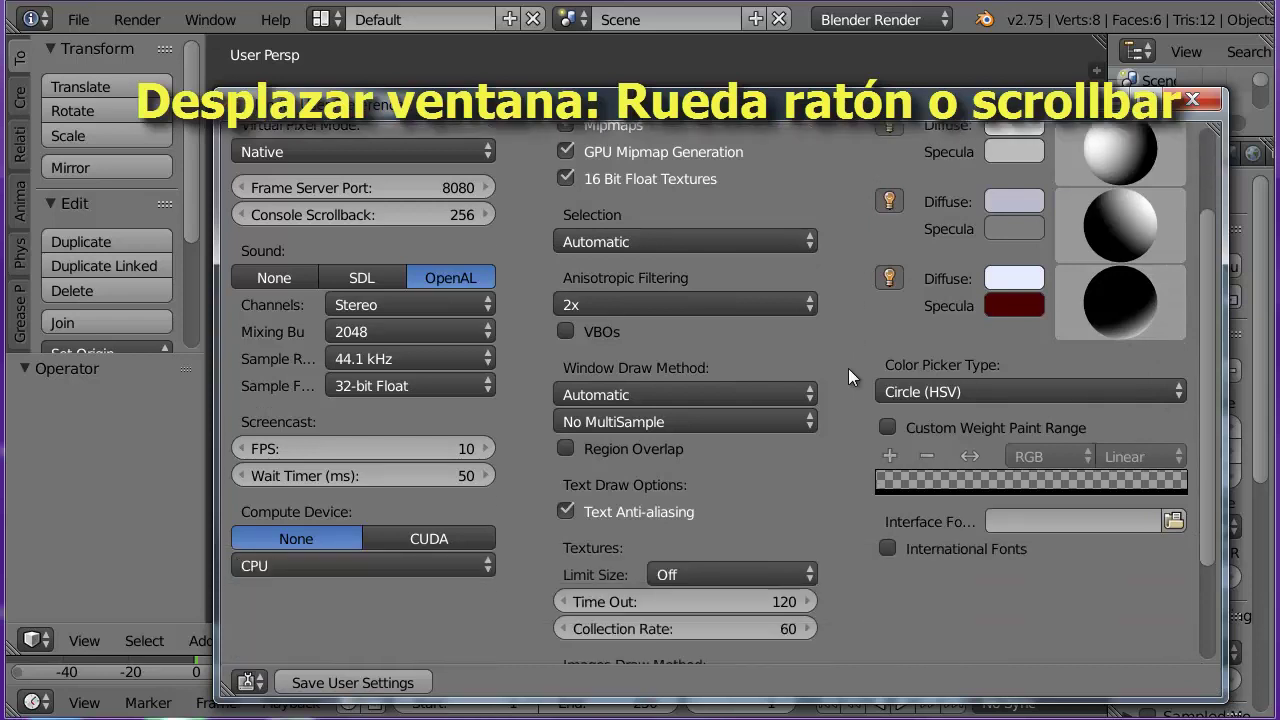
{"action": "scroll", "coordinate": [848, 368], "scroll_direction": "down", "scroll_amount": 1}
{"action": "left_click_drag", "start_coordinate": [1213, 412], "coordinate": [1224, 524]}
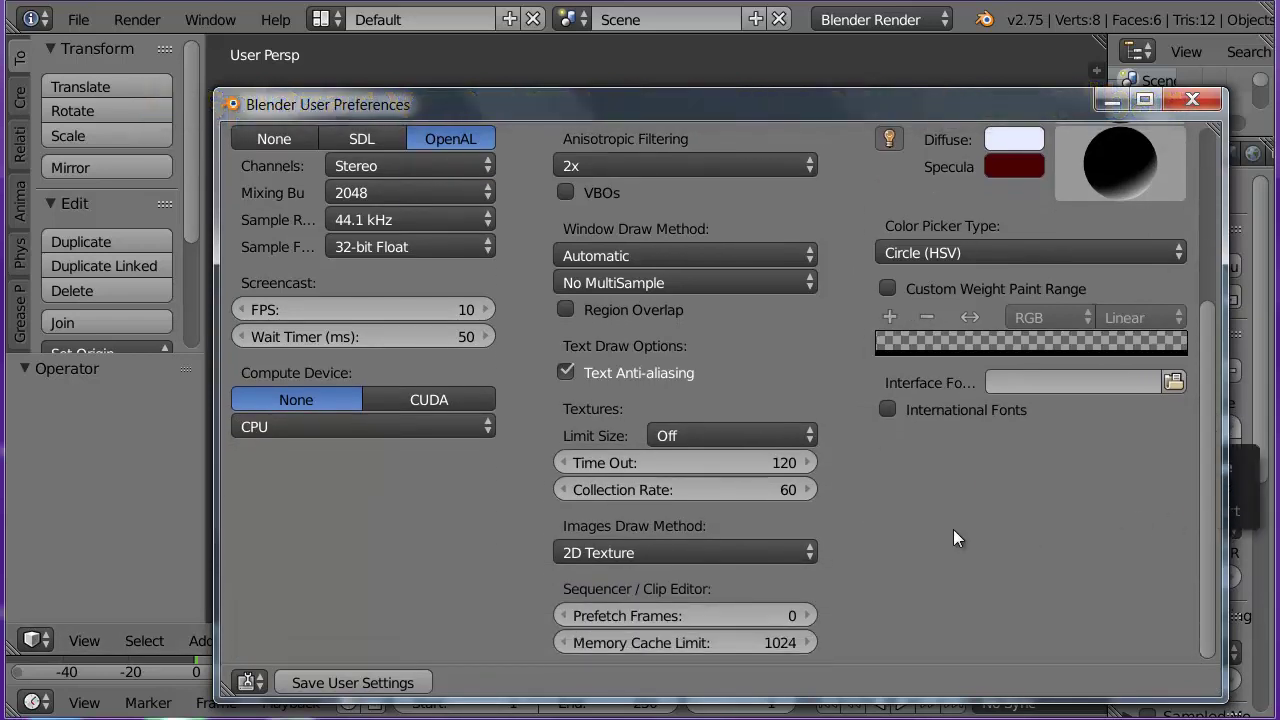
Enable International Fonts and choose Español de España (Spanish from Spain) as the language
{"action": "left_click", "coordinate": [887, 409]}
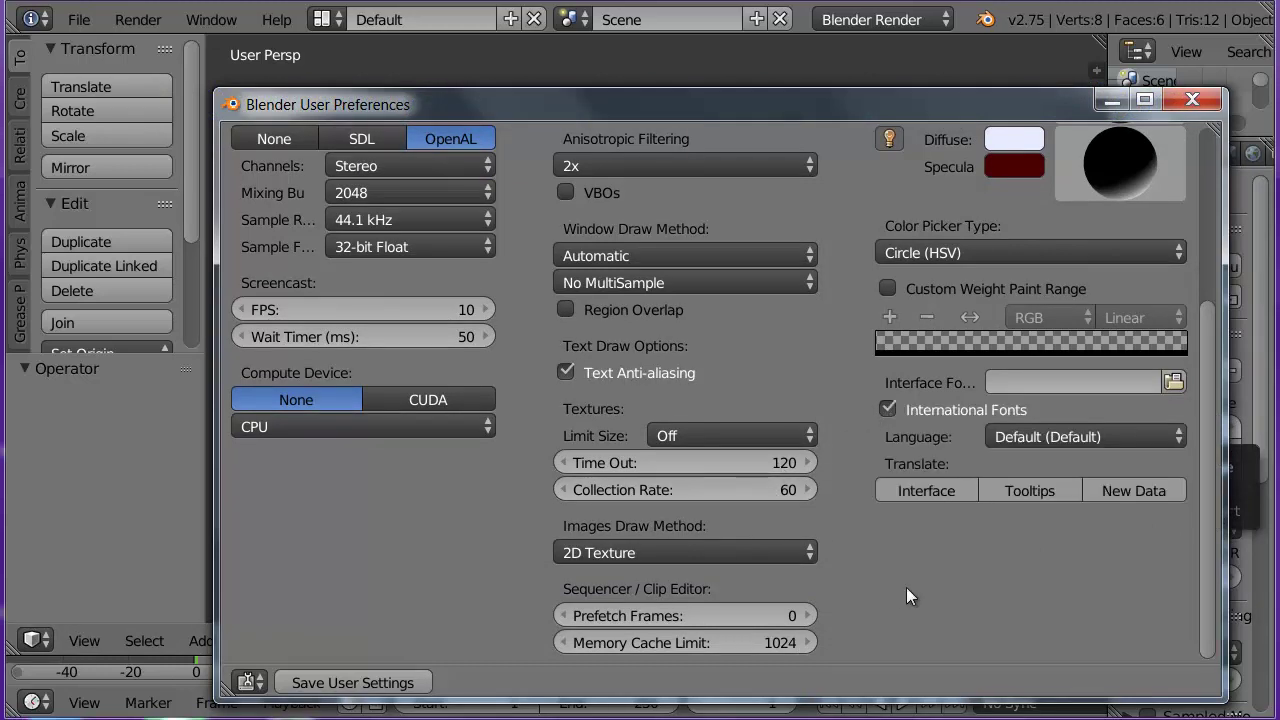
{"action": "left_click", "coordinate": [1085, 436]}
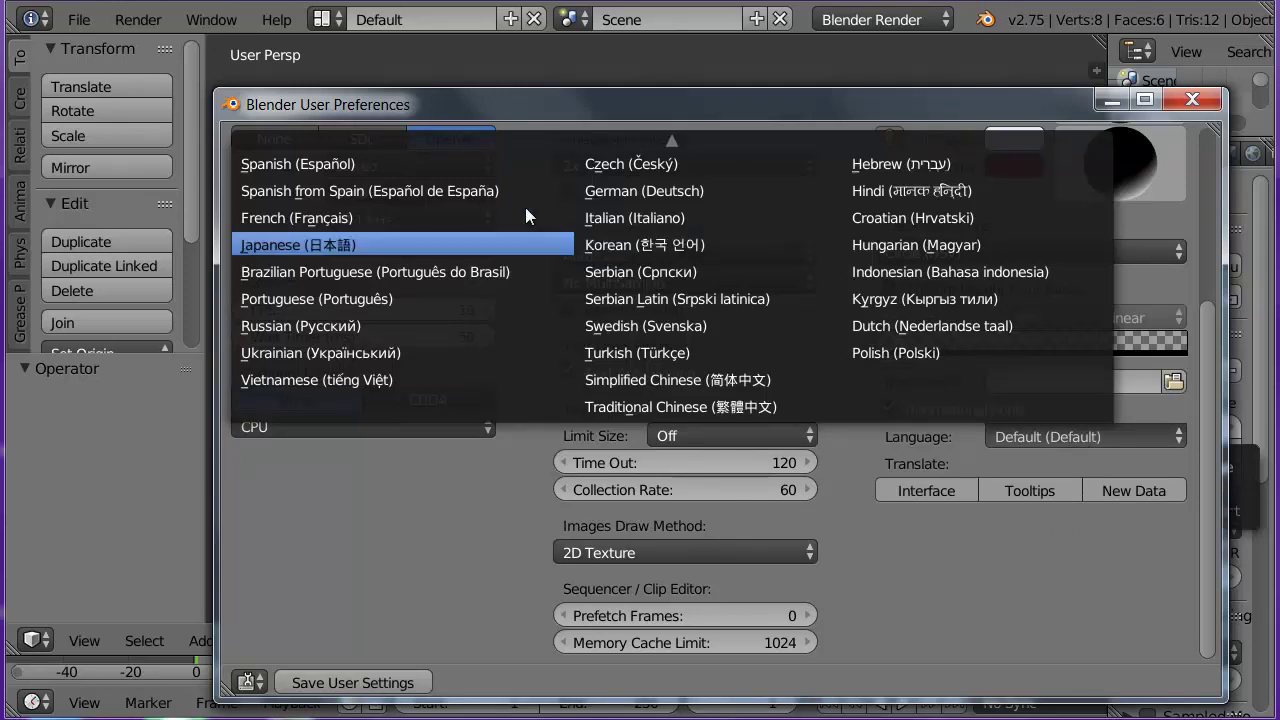
{"action": "left_click", "coordinate": [481, 187]}
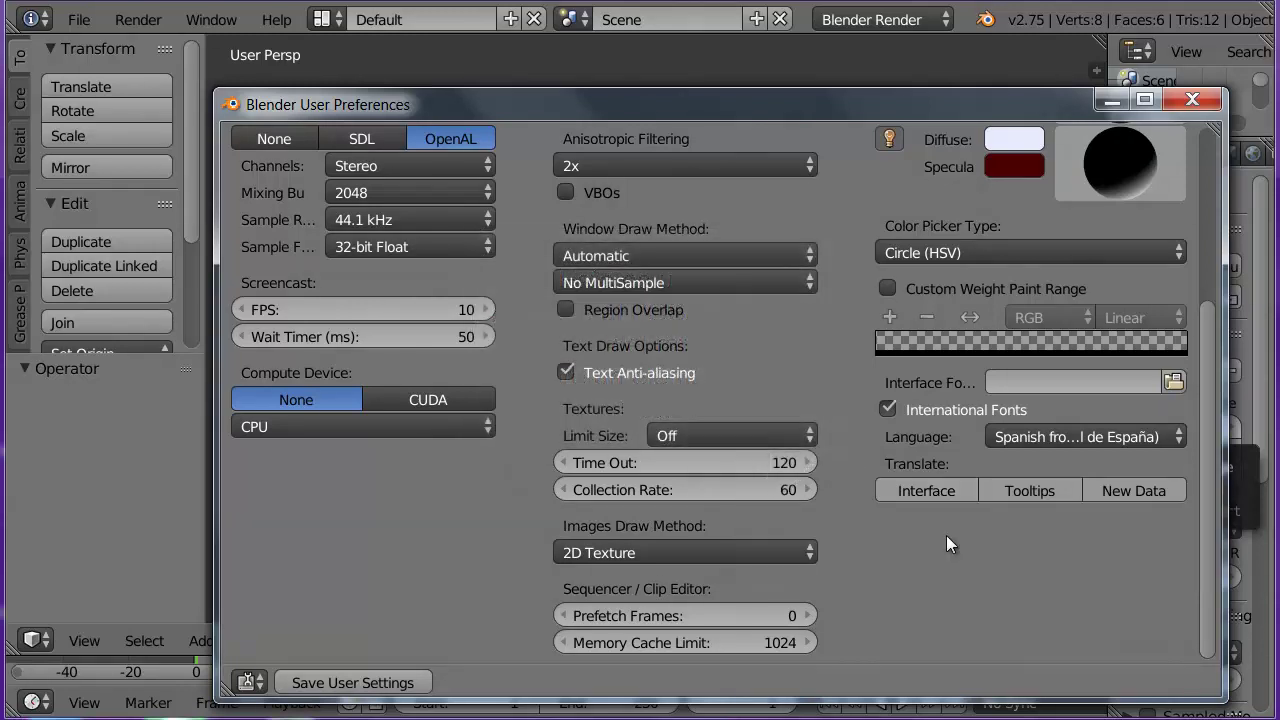
Scroll the System settings back to the top and switch to the Input preferences
{"action": "scroll", "coordinate": [948, 558], "scroll_direction": "up", "scroll_amount": 3}
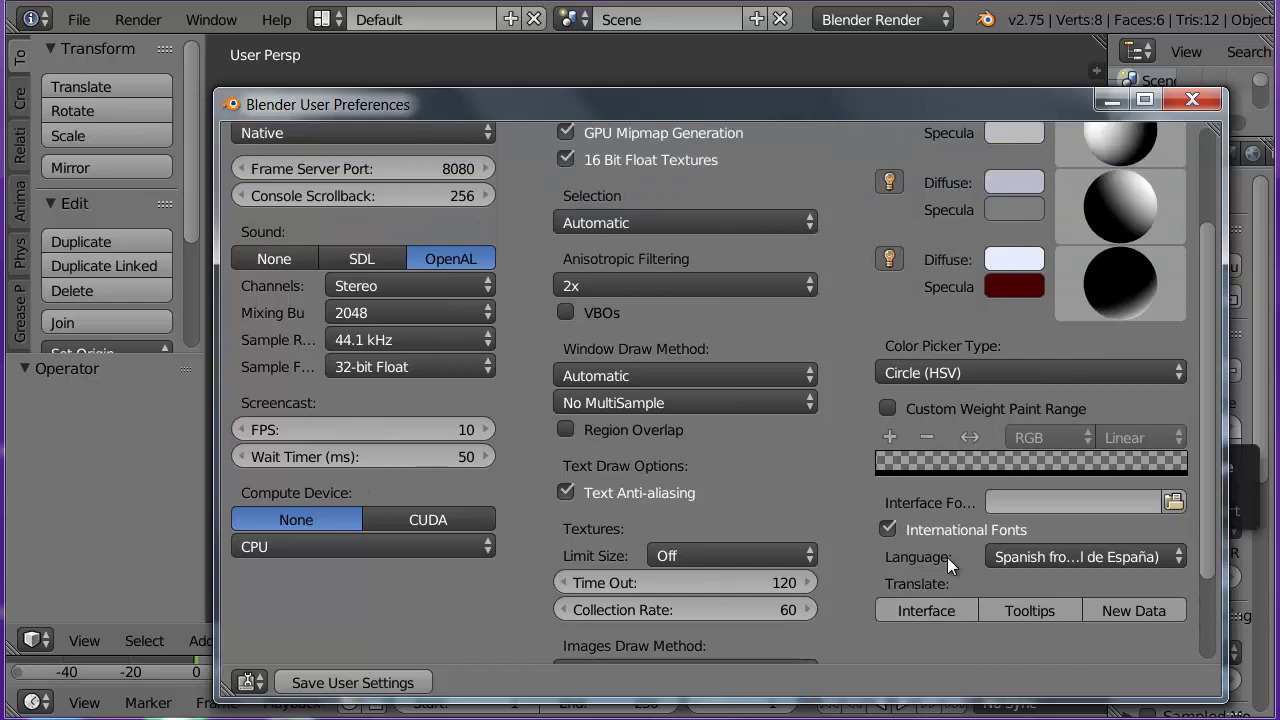
{"action": "scroll", "coordinate": [947, 557], "scroll_direction": "up", "scroll_amount": 1}
{"action": "scroll", "coordinate": [947, 557], "scroll_direction": "down", "scroll_amount": 1}
{"action": "scroll", "coordinate": [947, 557], "scroll_direction": "down", "scroll_amount": 2}
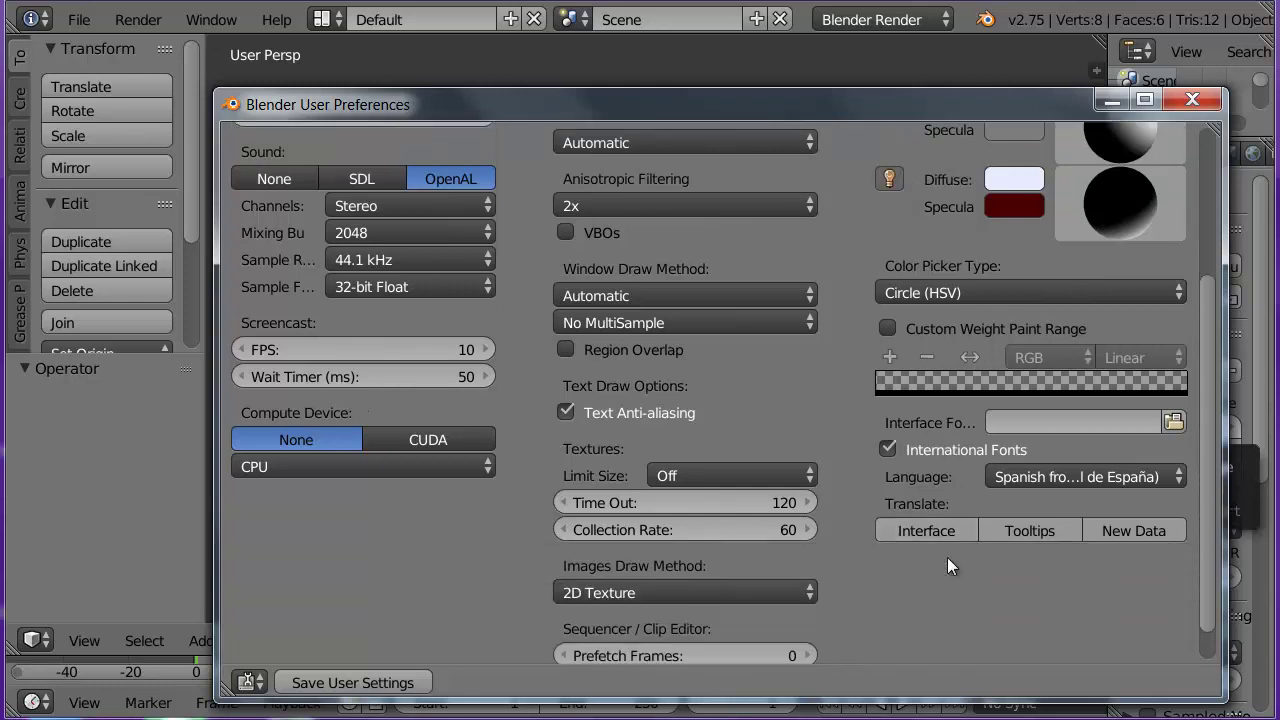
{"action": "scroll", "coordinate": [747, 494], "scroll_direction": "up", "scroll_amount": 2}
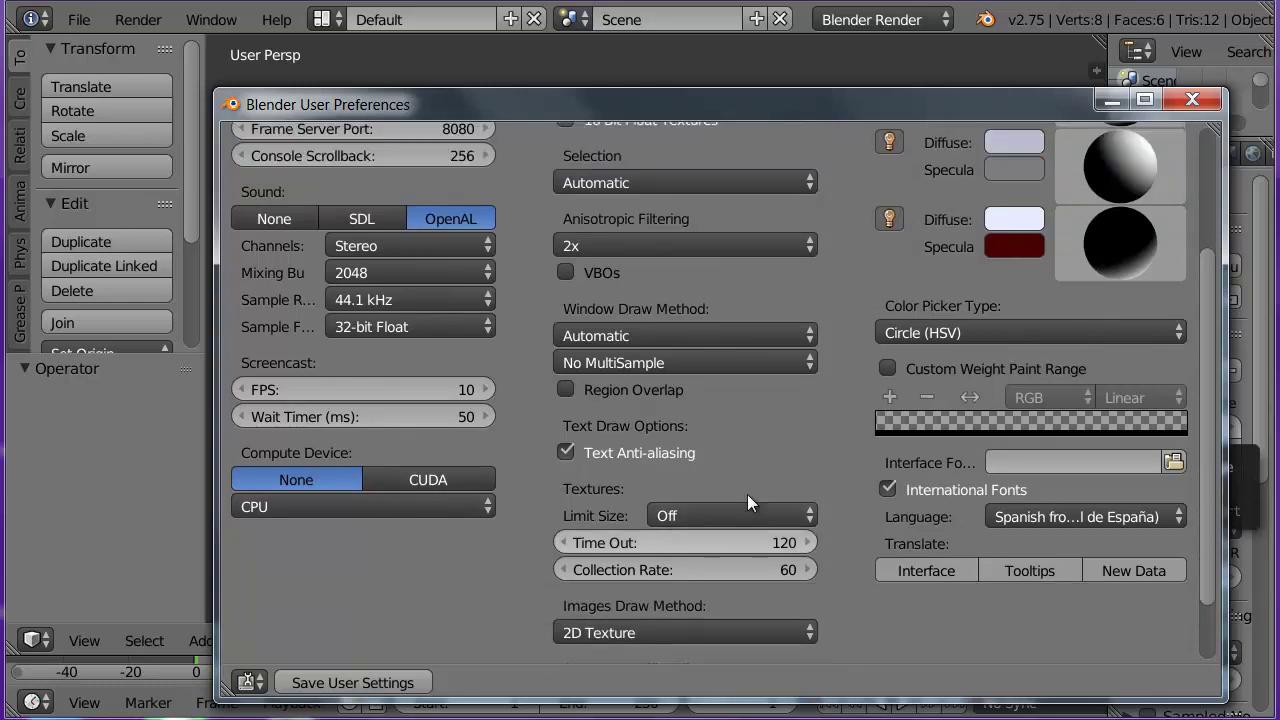
{"action": "scroll", "coordinate": [747, 494], "scroll_direction": "up", "scroll_amount": 1}
{"action": "scroll", "coordinate": [747, 494], "scroll_direction": "up", "scroll_amount": 2}
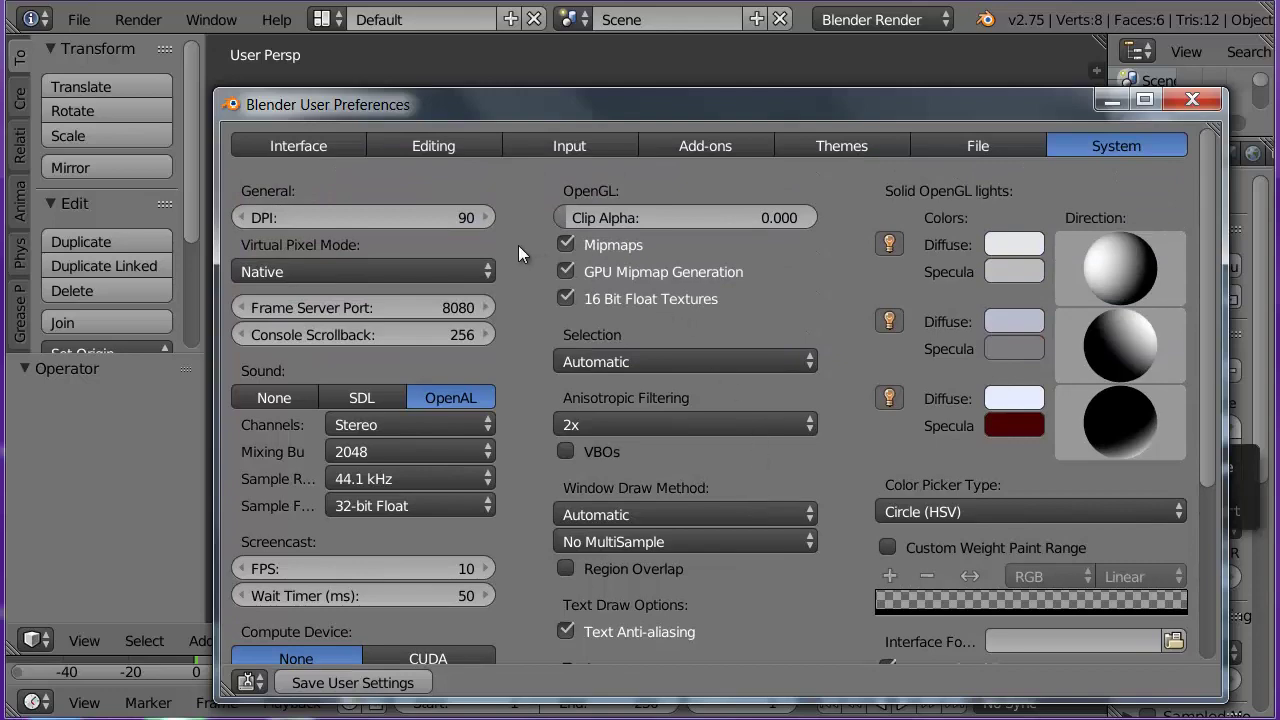
{"action": "left_click", "coordinate": [564, 141]}
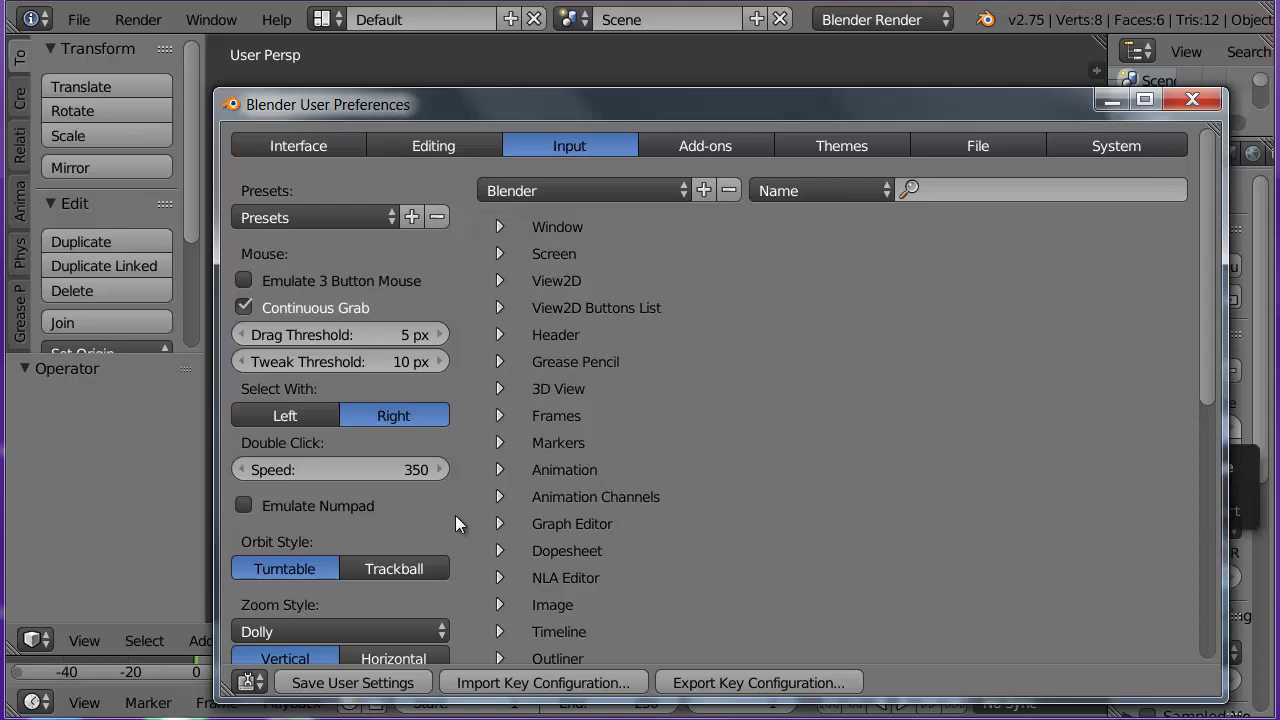
{"action": "left_click", "coordinate": [245, 506]}
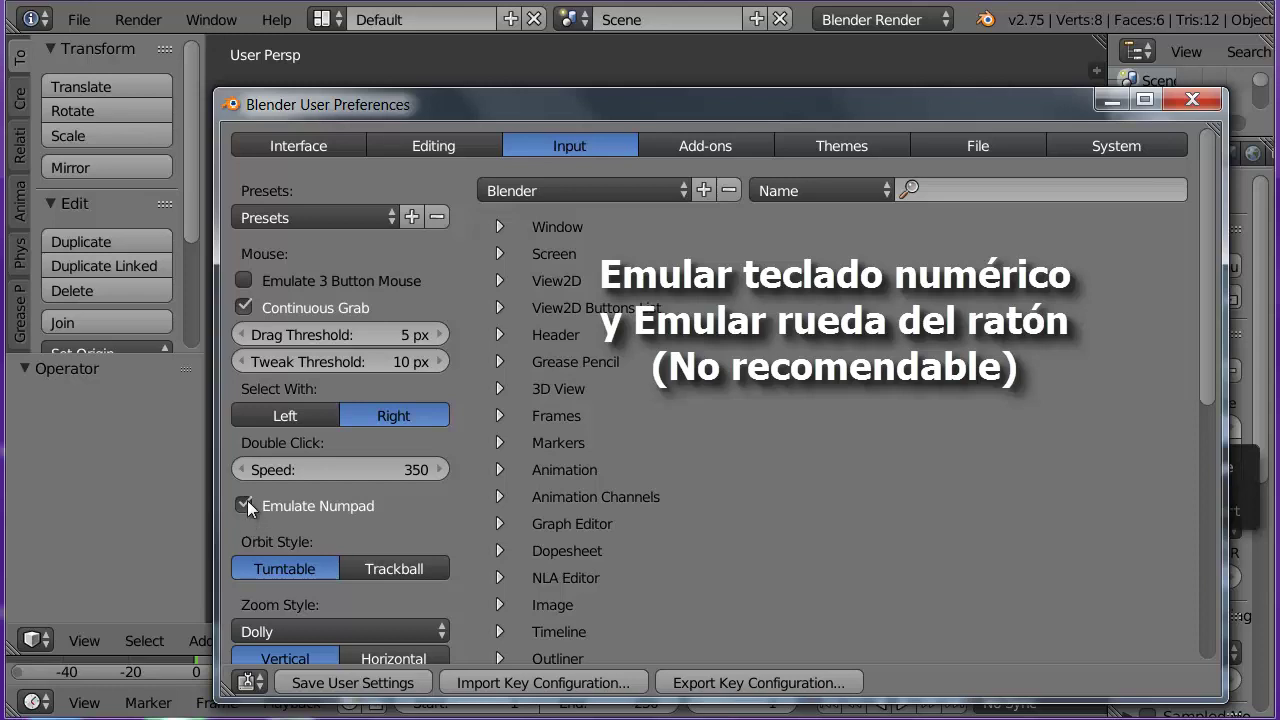
{"action": "left_click", "coordinate": [242, 279]}
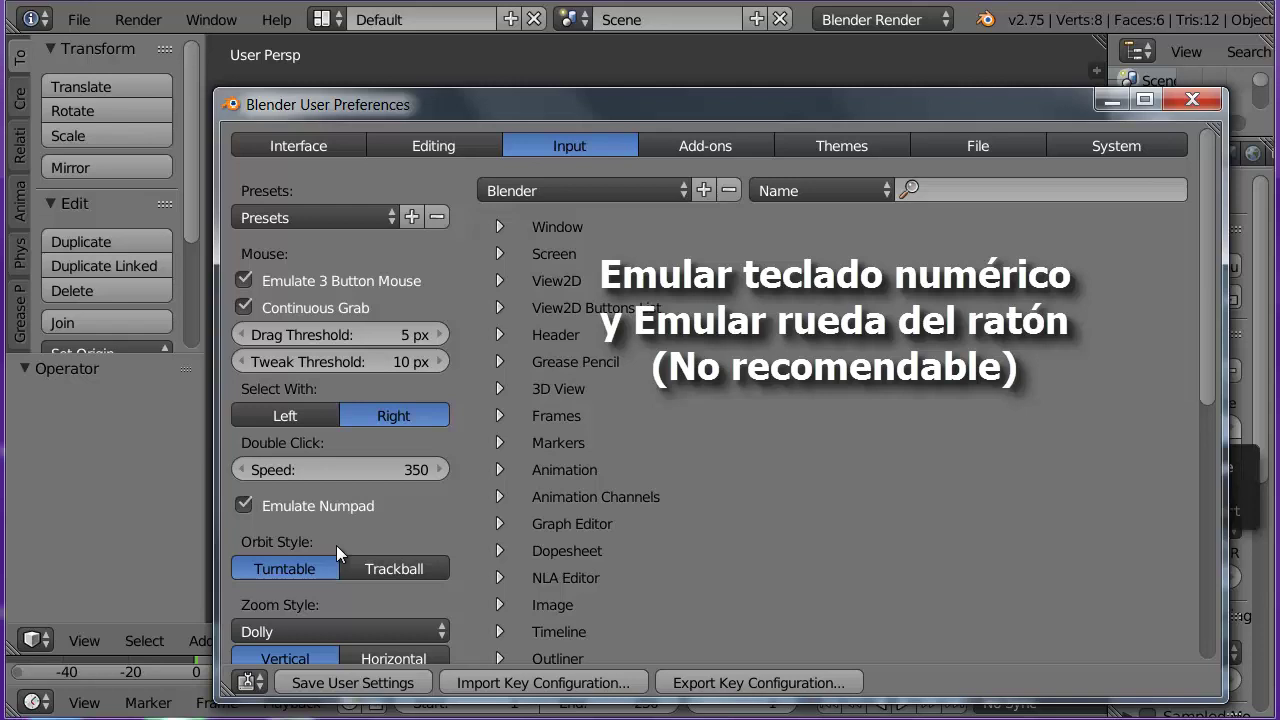
{"action": "left_click", "coordinate": [244, 505]}
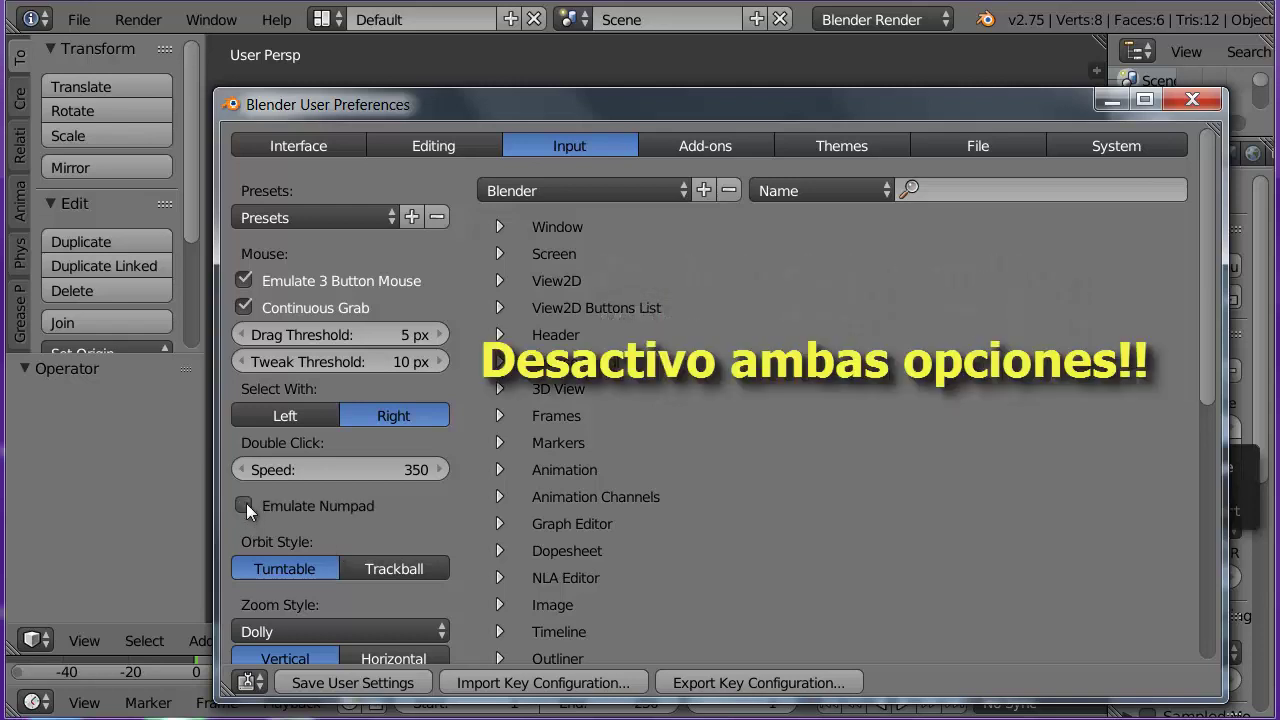
{"action": "left_click", "coordinate": [243, 280]}
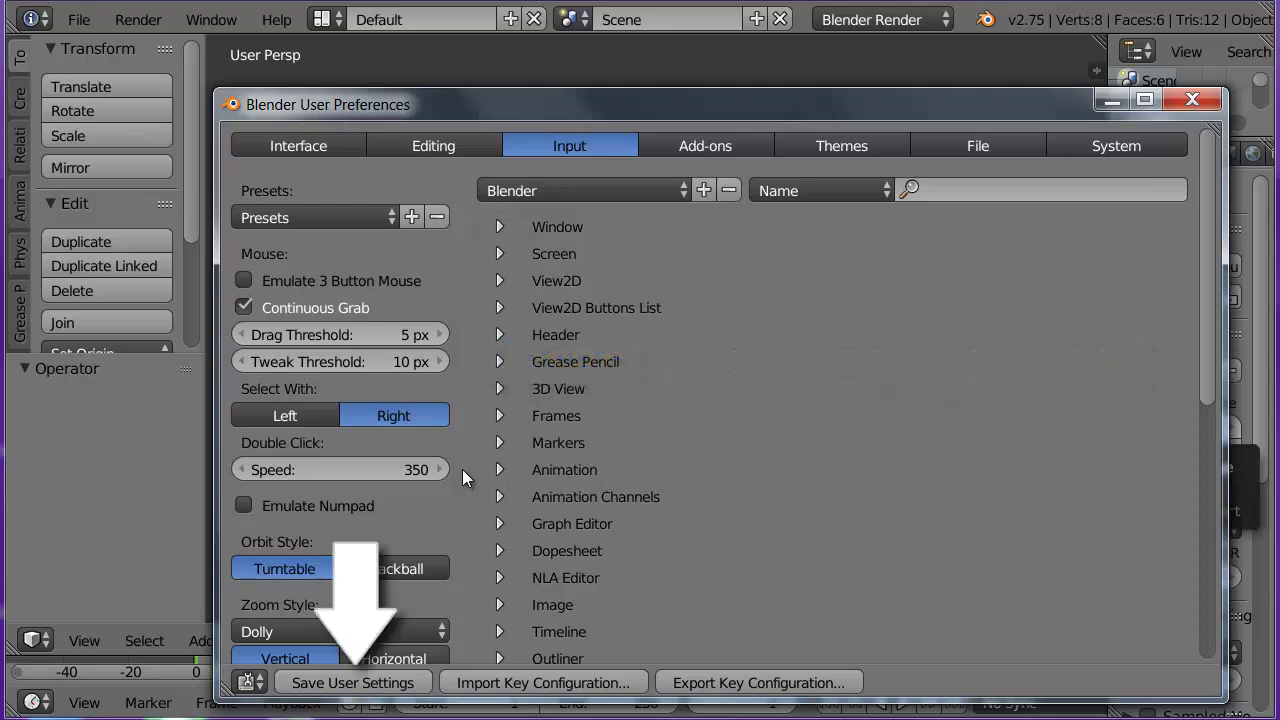
Save the user settings and close the User Preferences window
{"action": "left_click", "coordinate": [351, 686]}
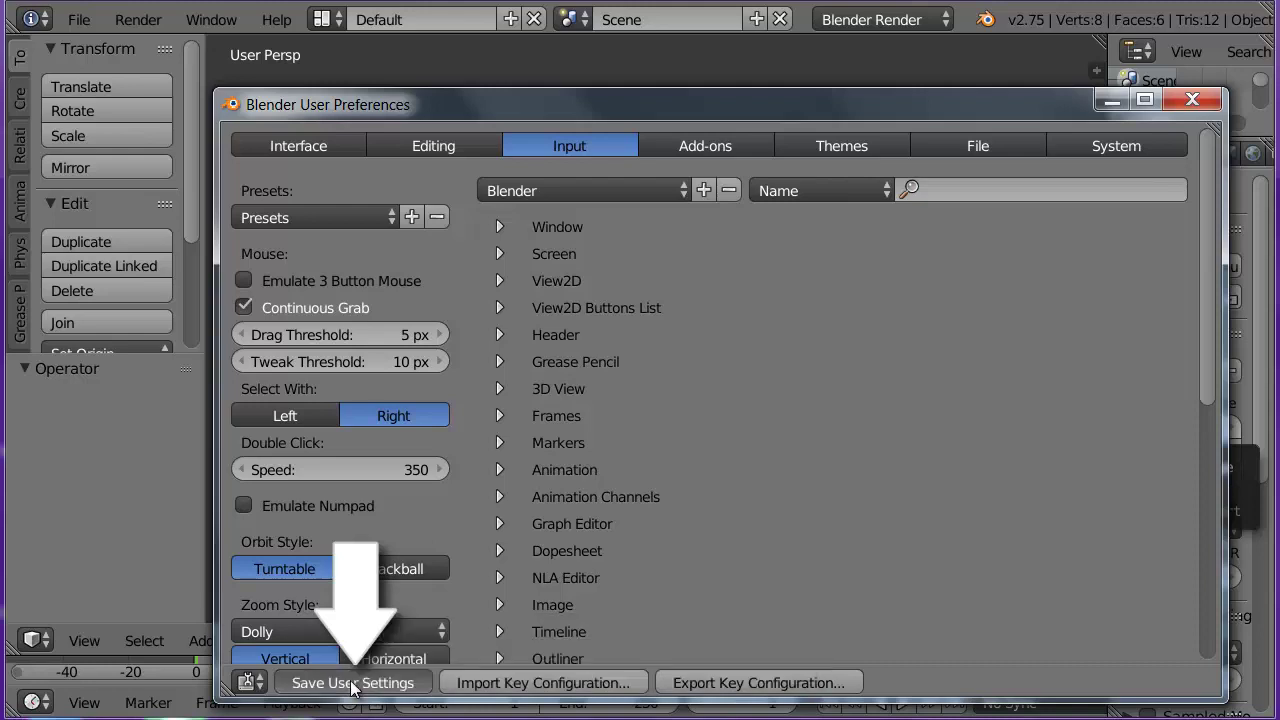
{"action": "left_click", "coordinate": [1192, 103]}
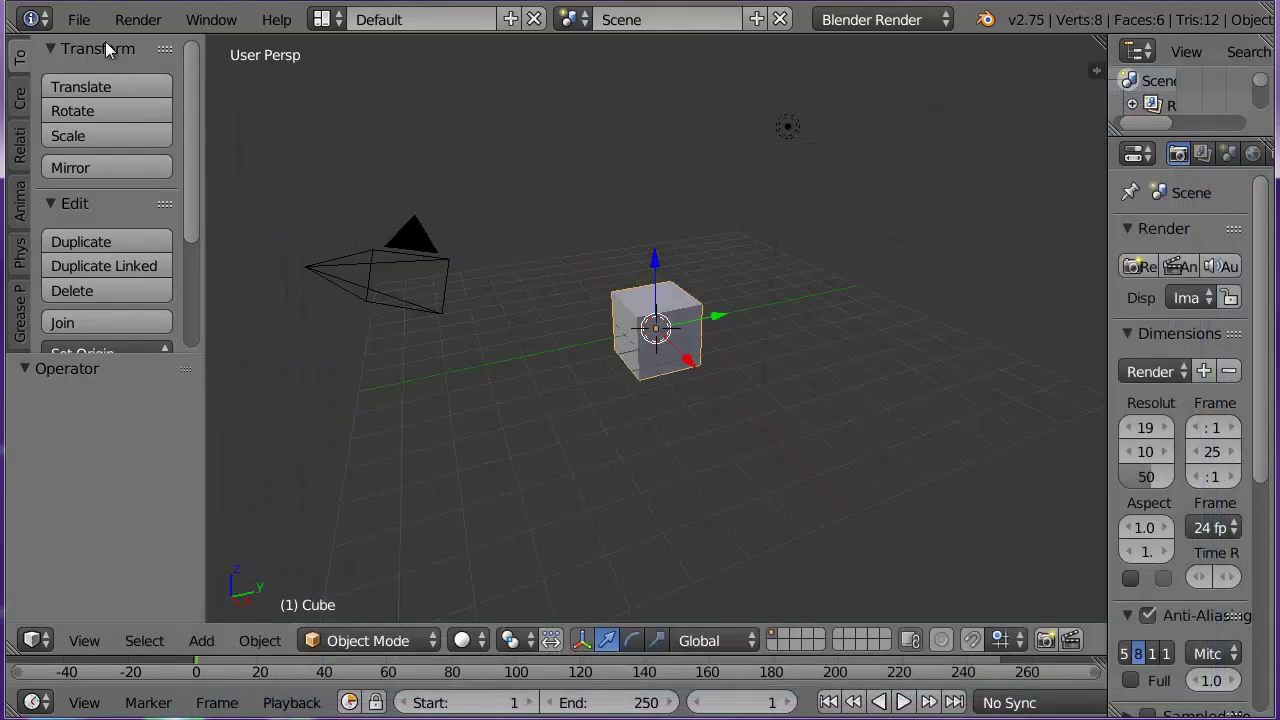
{"action": "left_click", "coordinate": [78, 19]}
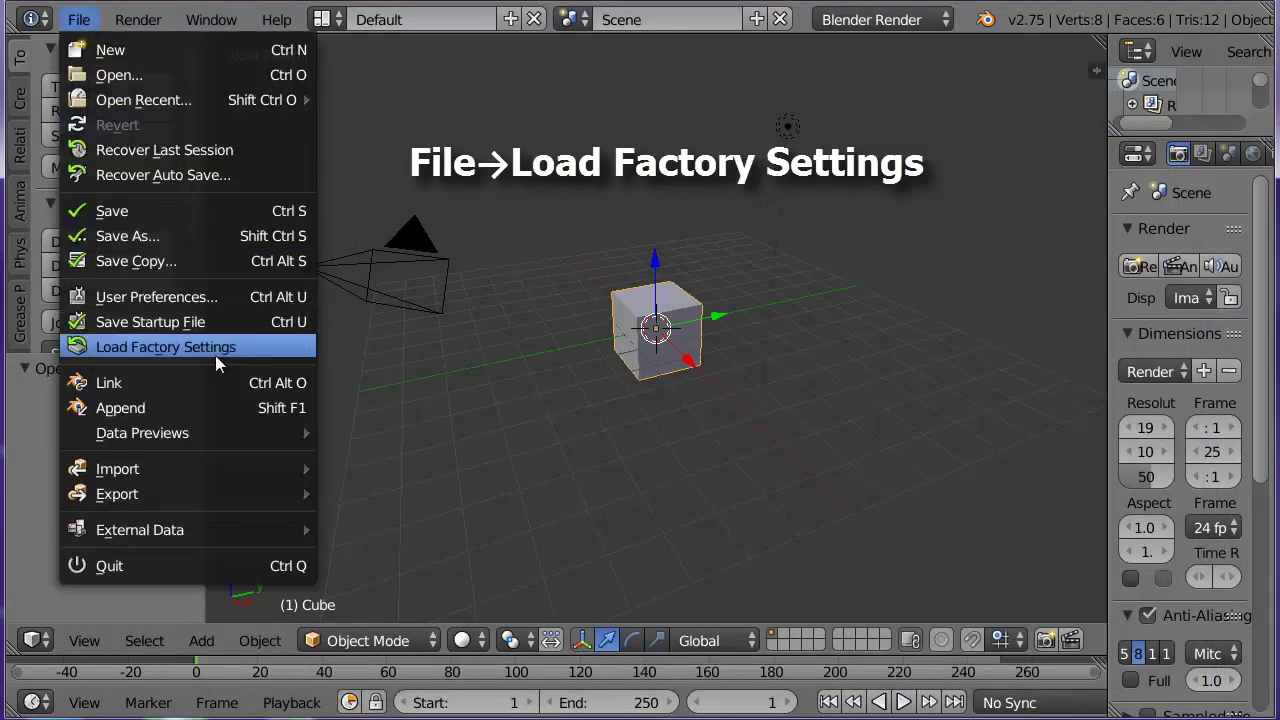